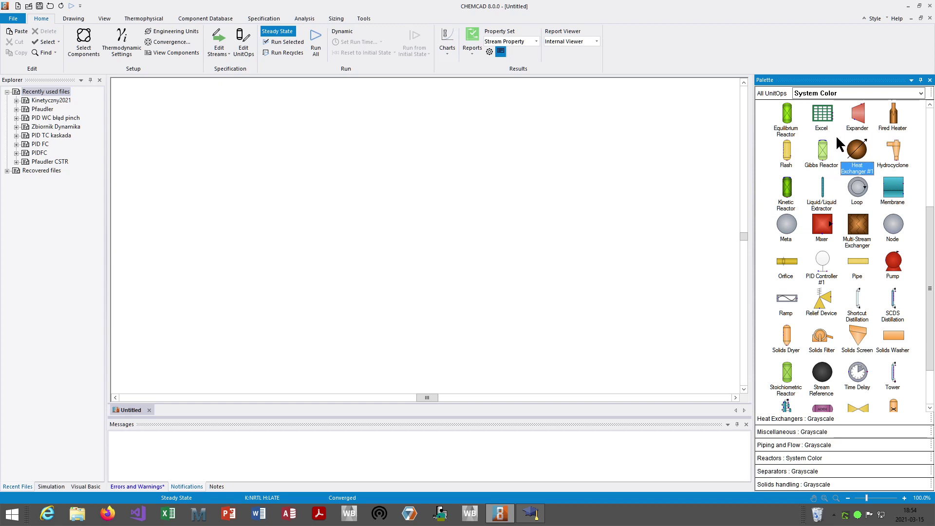
# Step: Examine the available icon variants for the Heat Exchanger unit operation and close the list
pyautogui.rightClick(855, 153)
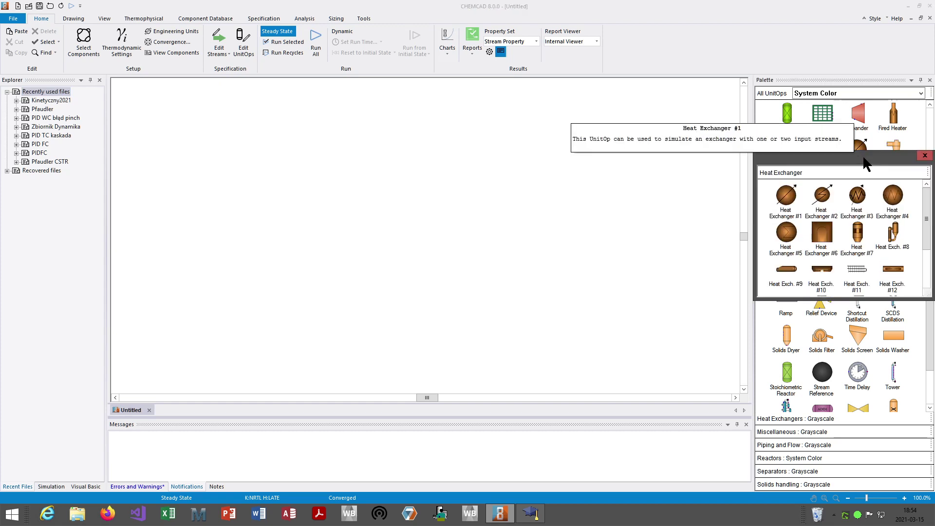
pyautogui.moveTo(864, 160); pyautogui.dragTo(835, 165)
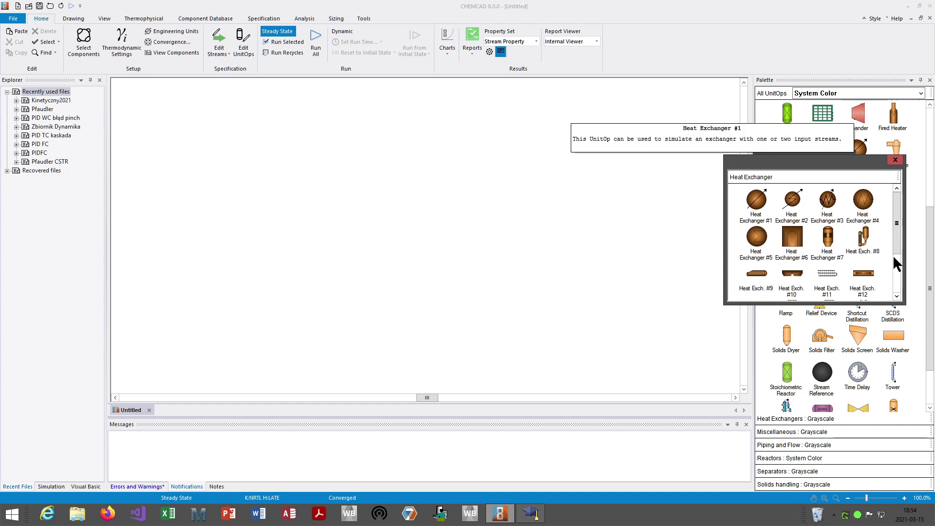
pyautogui.moveTo(894, 238); pyautogui.dragTo(894, 197)
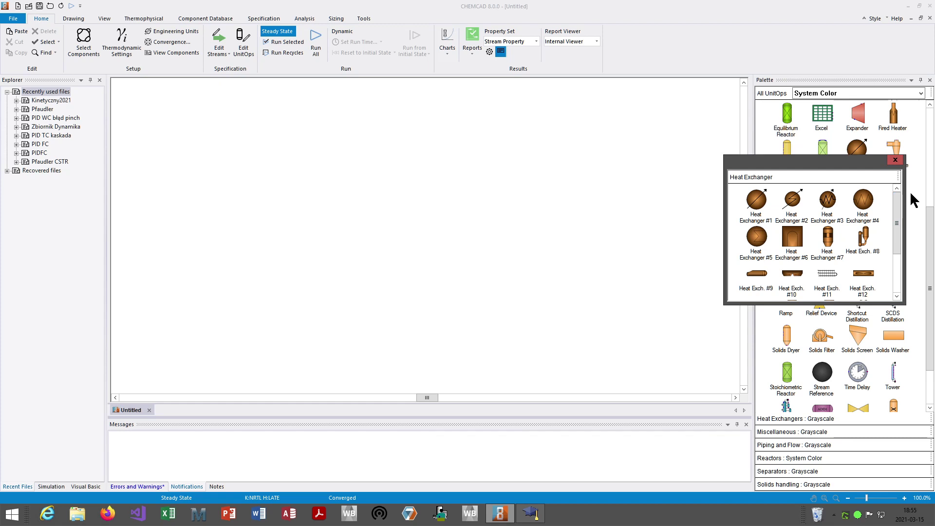
pyautogui.click(895, 160)
# Step: Place one Heat Exchanger #1 unit on the empty flowsheet, slightly above its centre
pyautogui.click(857, 149)
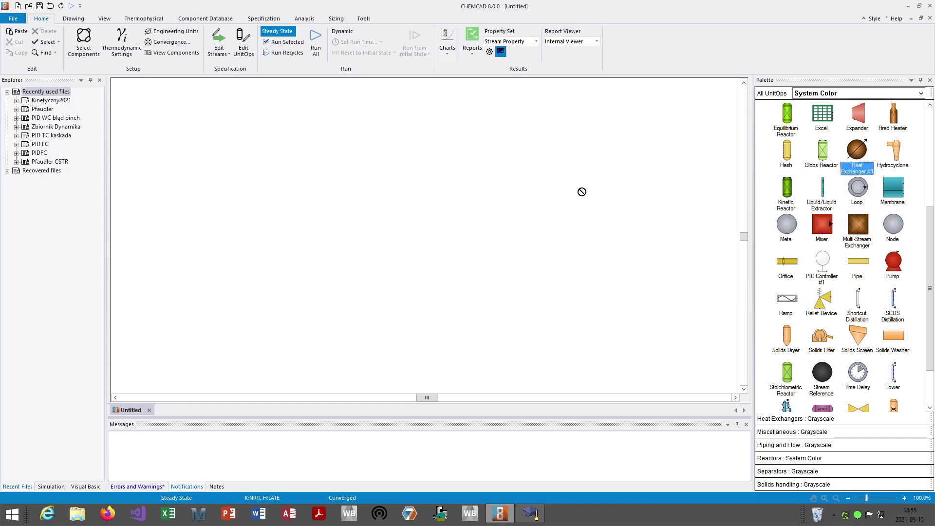
pyautogui.click(400, 195)
pyautogui.scroll(6, 397, 193)
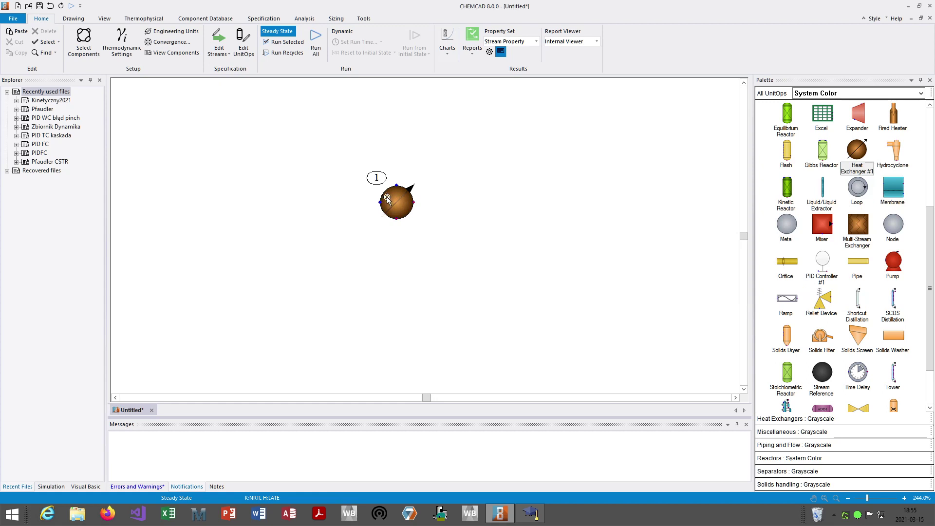
pyautogui.scroll(2, 392, 171)
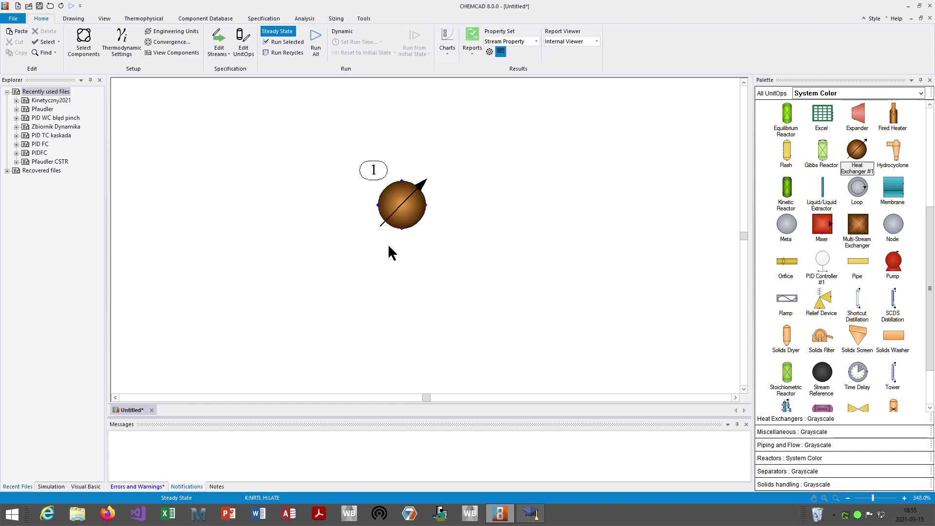
# Step: Place a second heat exchanger using the Heat Exch. #9 icon variant to the right of the first one
pyautogui.click(857, 152)
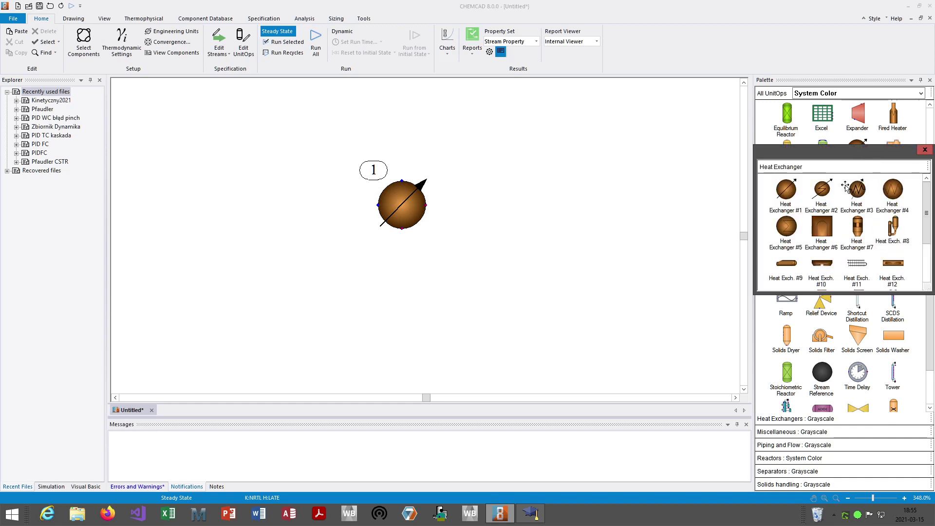
pyautogui.moveTo(785, 263); pyautogui.dragTo(545, 200)
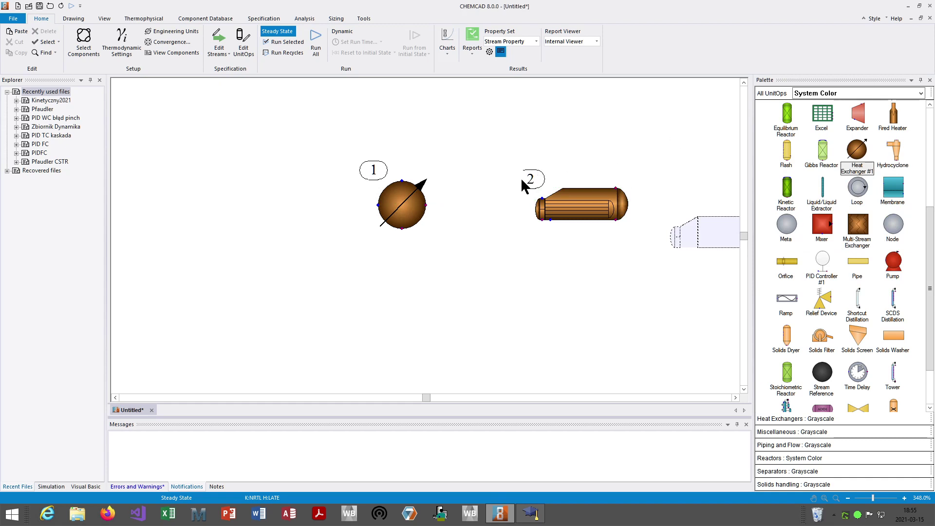
pyautogui.click(543, 202)
pyautogui.click(590, 229)
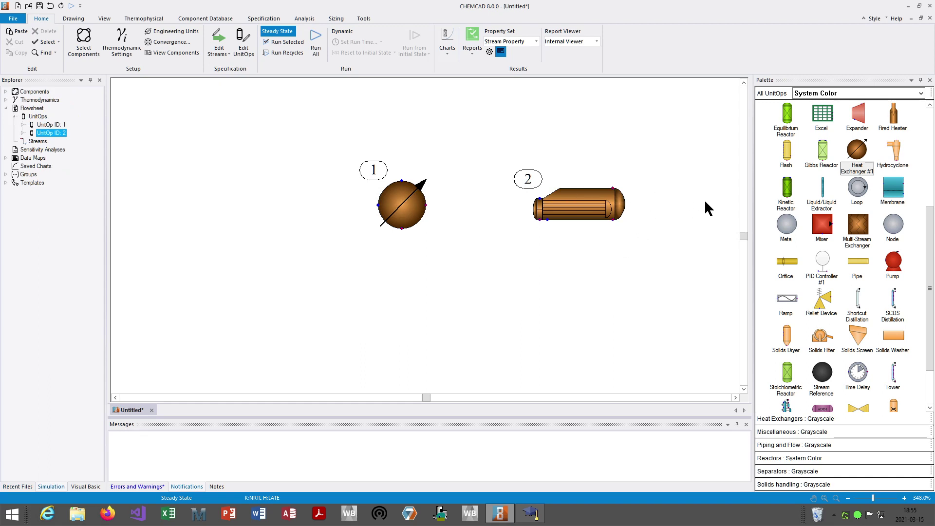
# Step: Delete the second heat exchanger, drawn with the Heat Exch. #9 icon, from the flowsheet
pyautogui.click(390, 205)
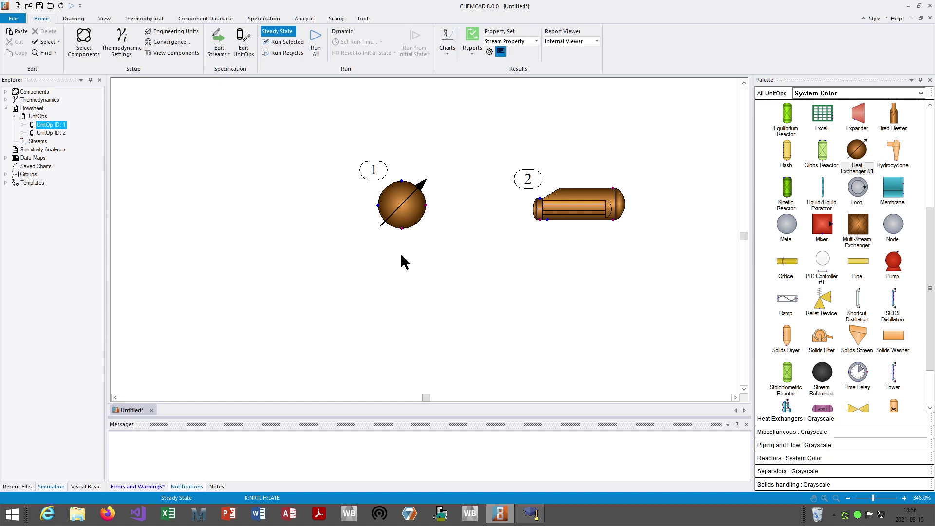
pyautogui.click(570, 211)
pyautogui.click(560, 262)
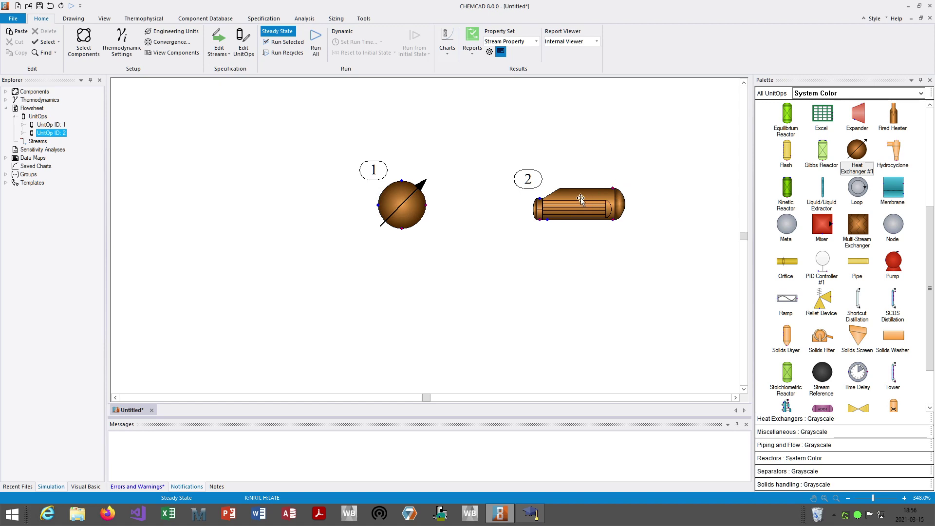
pyautogui.moveTo(585, 206)
pyautogui.click(595, 205)
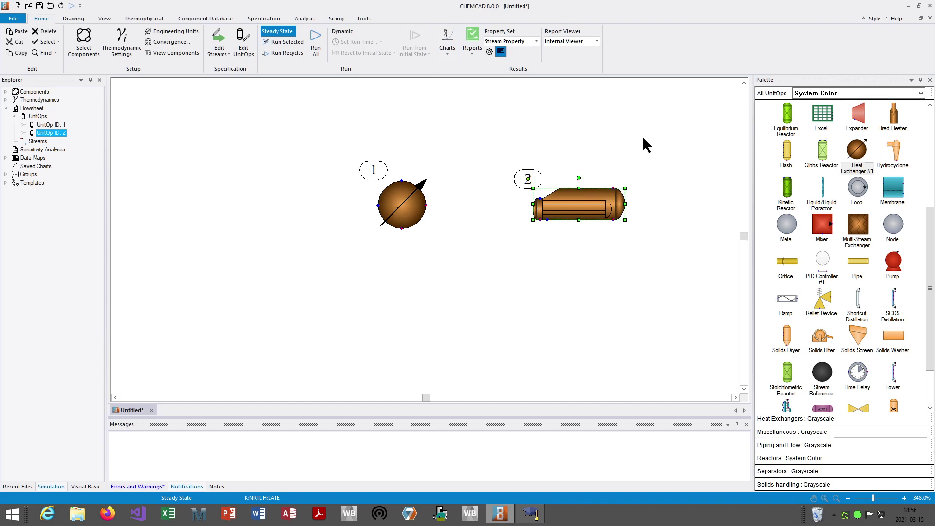
pyautogui.press('Delete')
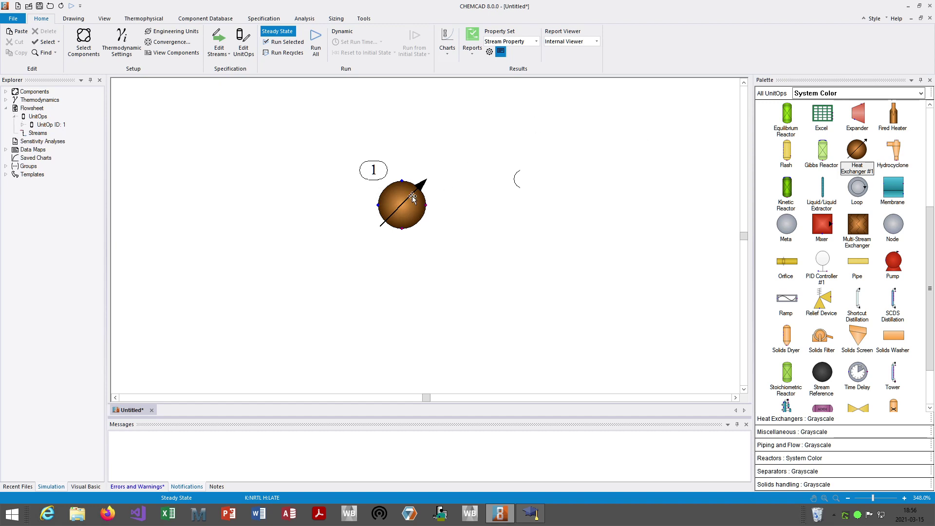
# Step: Move the heat exchanger down toward the flowsheet's centre and place two Feed arrows, one above the other, to its left
pyautogui.moveTo(402, 205); pyautogui.dragTo(451, 238)
pyautogui.click(566, 244)
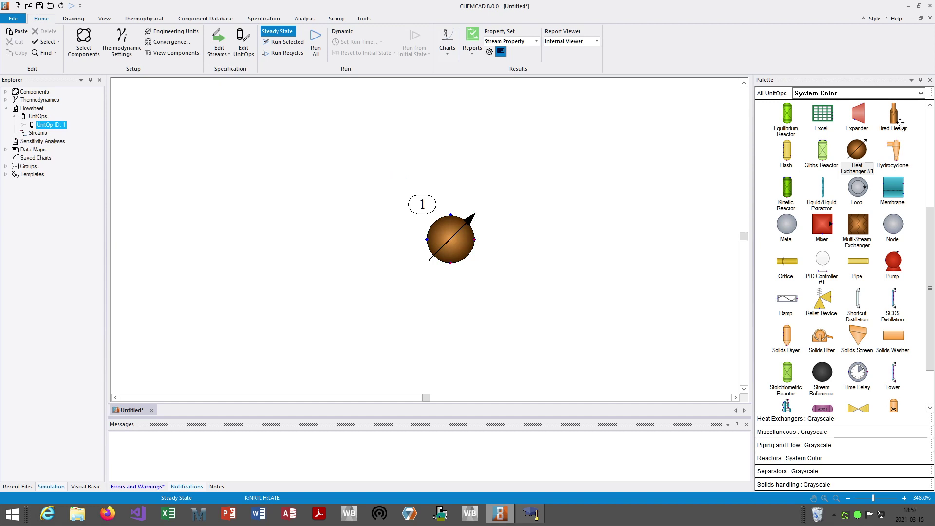
pyautogui.scroll(5, 929, 122)
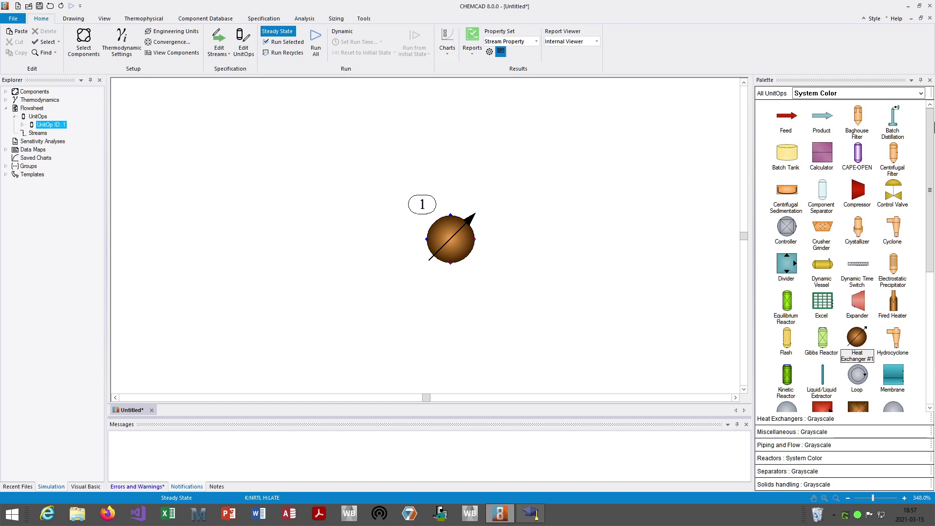
pyautogui.click(786, 120)
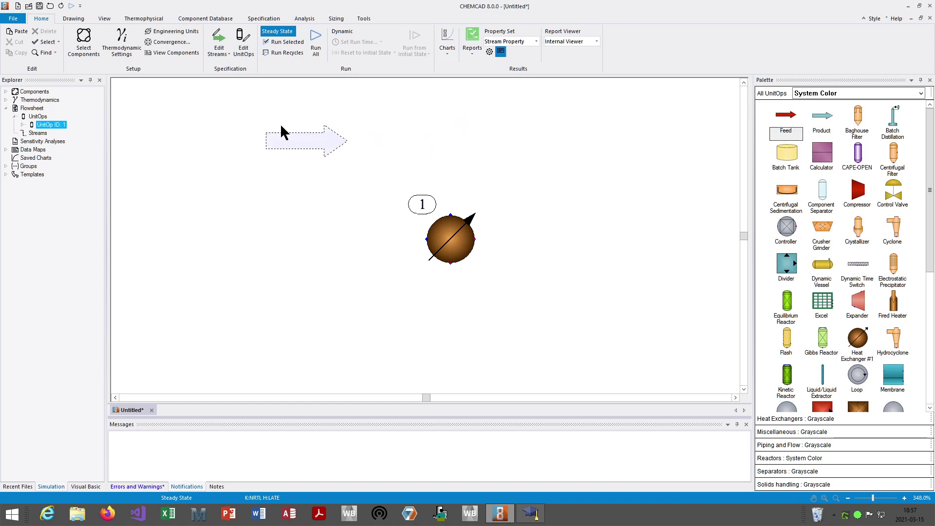
pyautogui.click(269, 132)
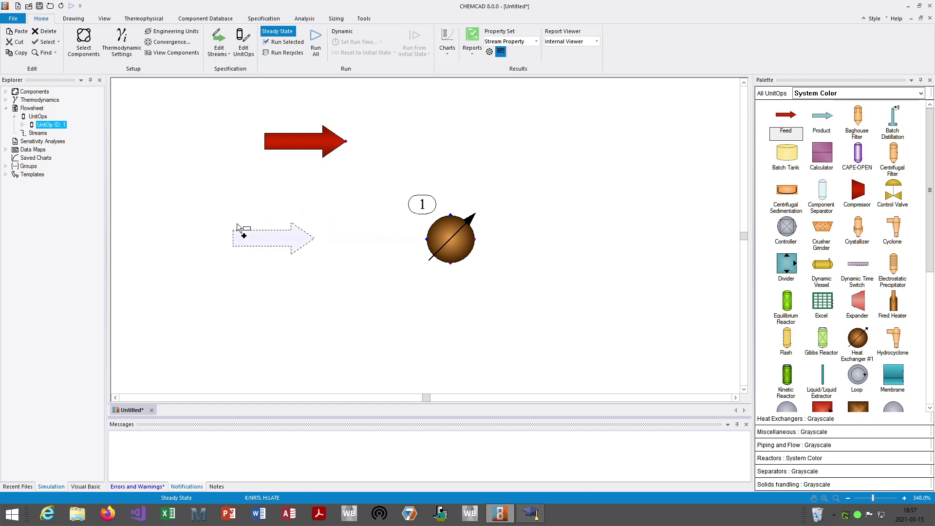
pyautogui.click(241, 231)
pyautogui.moveTo(317, 140); pyautogui.dragTo(276, 140)
pyautogui.click(434, 129)
# Step: Place two Product arrows to the right of the heat exchanger, one level with it and one below
pyautogui.click(829, 122)
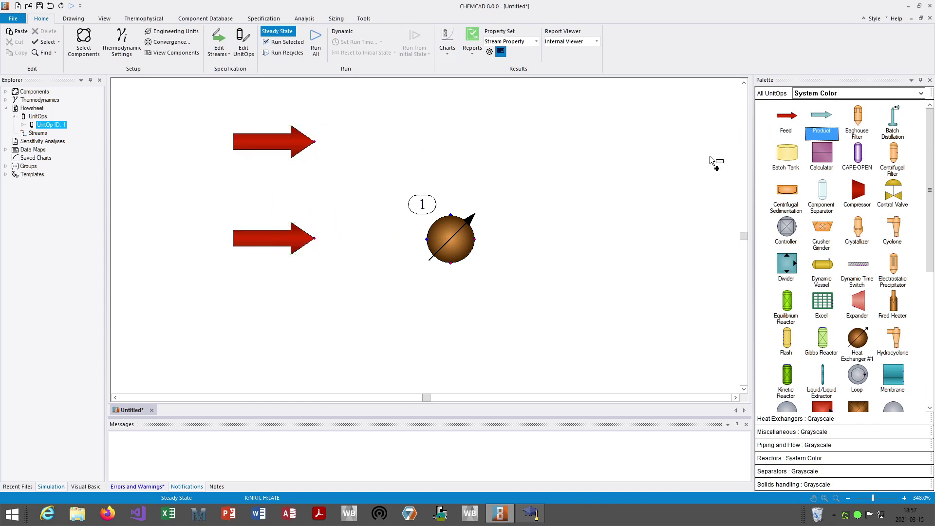
pyautogui.click(596, 236)
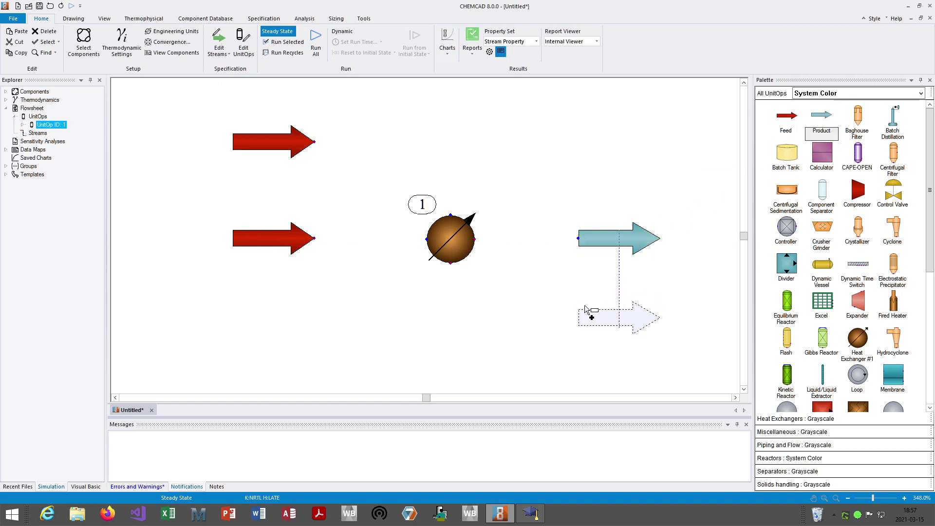
pyautogui.click(595, 315)
pyautogui.click(564, 191)
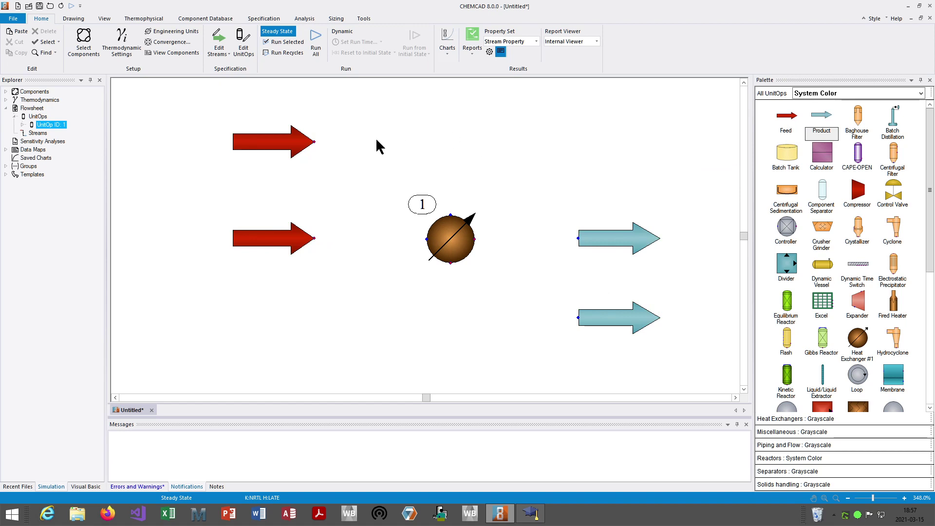
# Step: Connect the upper feed to the heat exchanger's top inlet and the lower feed to its left inlet
pyautogui.click(314, 141)
pyautogui.click(450, 214)
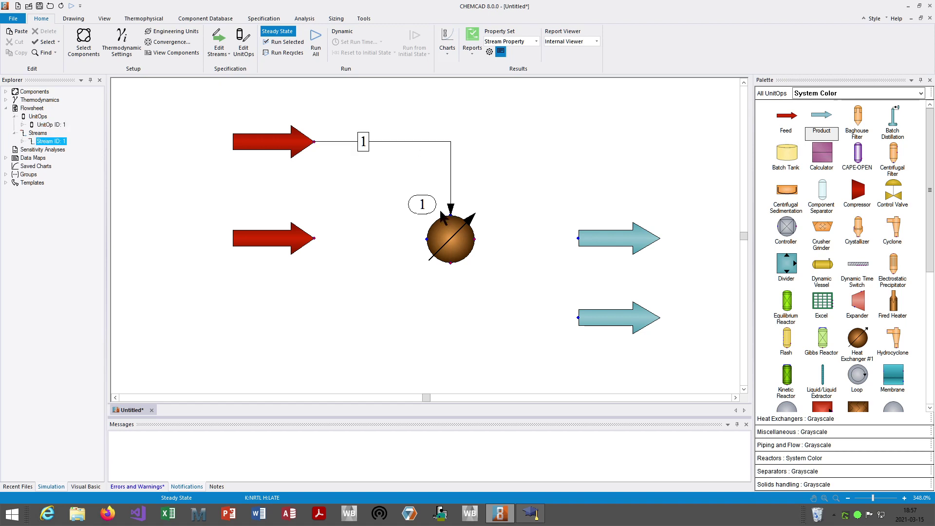
pyautogui.click(314, 238)
pyautogui.click(427, 239)
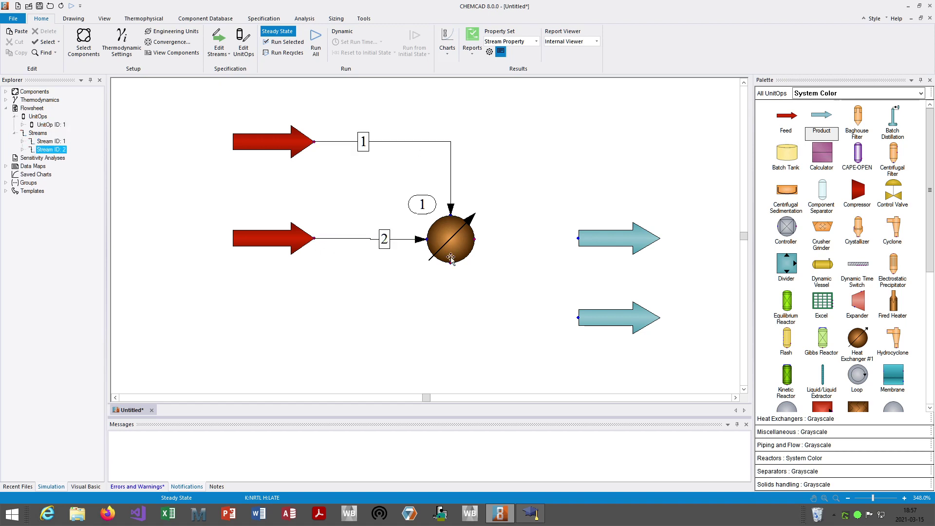
# Step: Connect the exchanger's right outlet to the upper product and its bottom outlet to the lower product
pyautogui.click(475, 240)
pyautogui.click(578, 238)
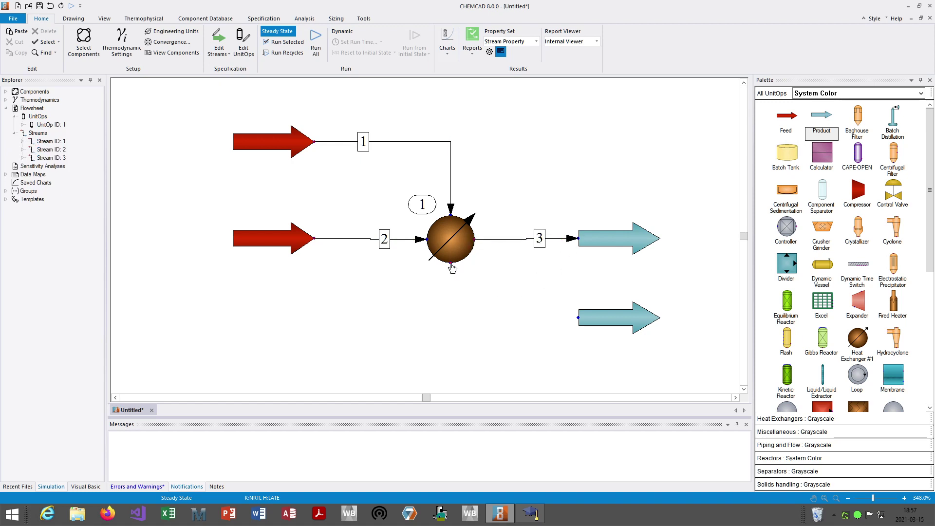
pyautogui.click(450, 264)
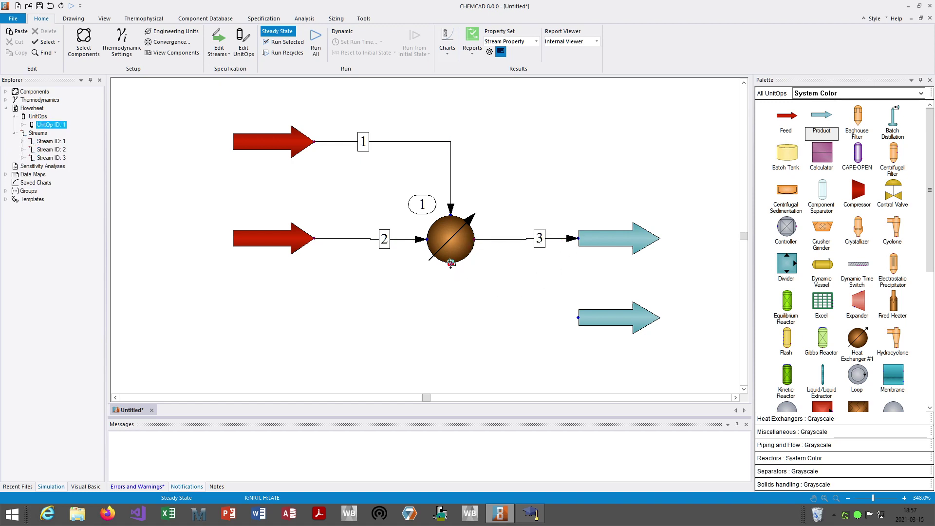
pyautogui.click(578, 318)
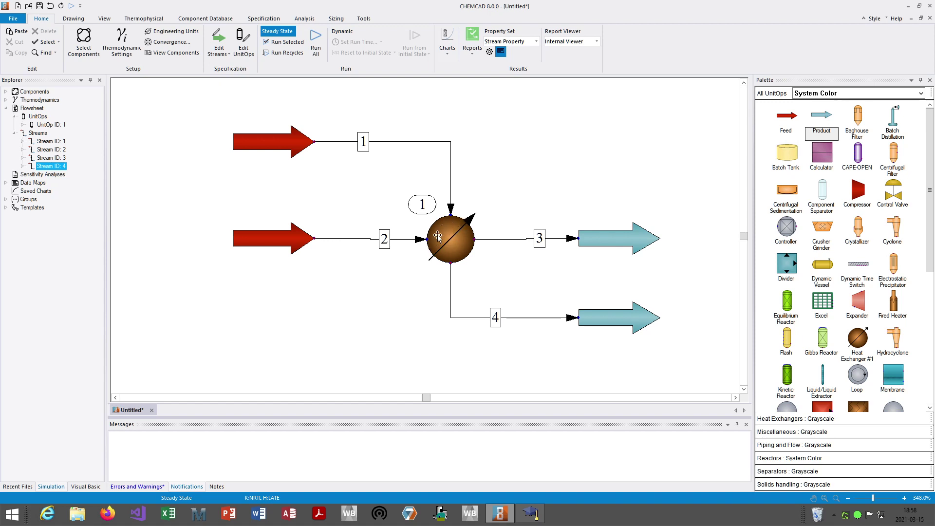
pyautogui.moveTo(436, 247)
pyautogui.click(523, 240)
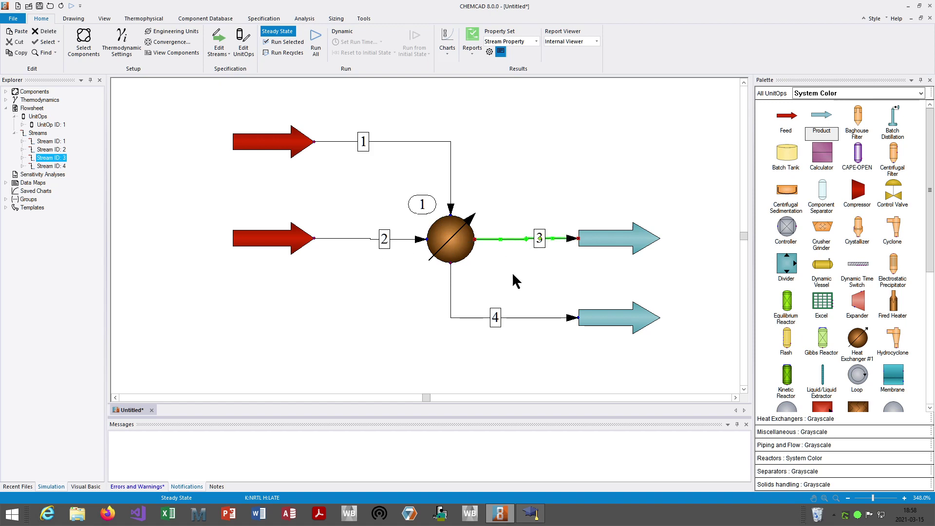
pyautogui.click(510, 318)
pyautogui.click(531, 212)
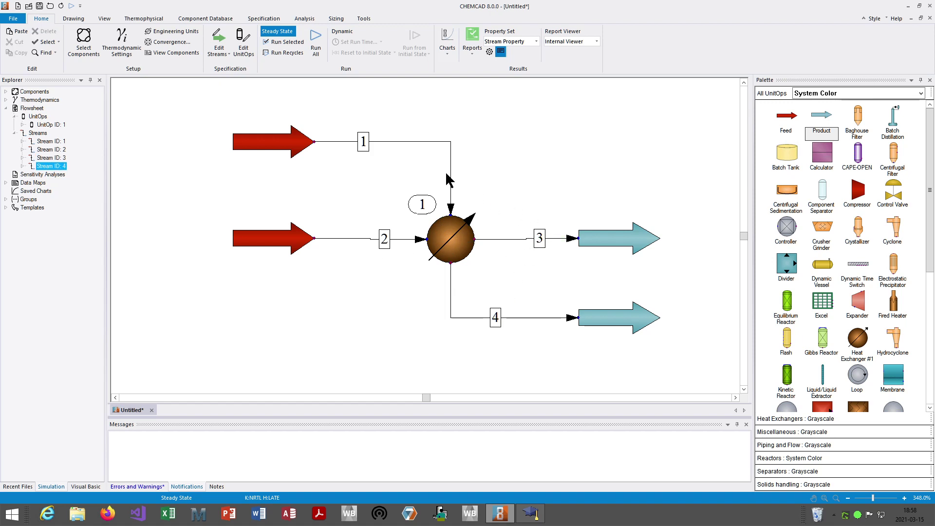